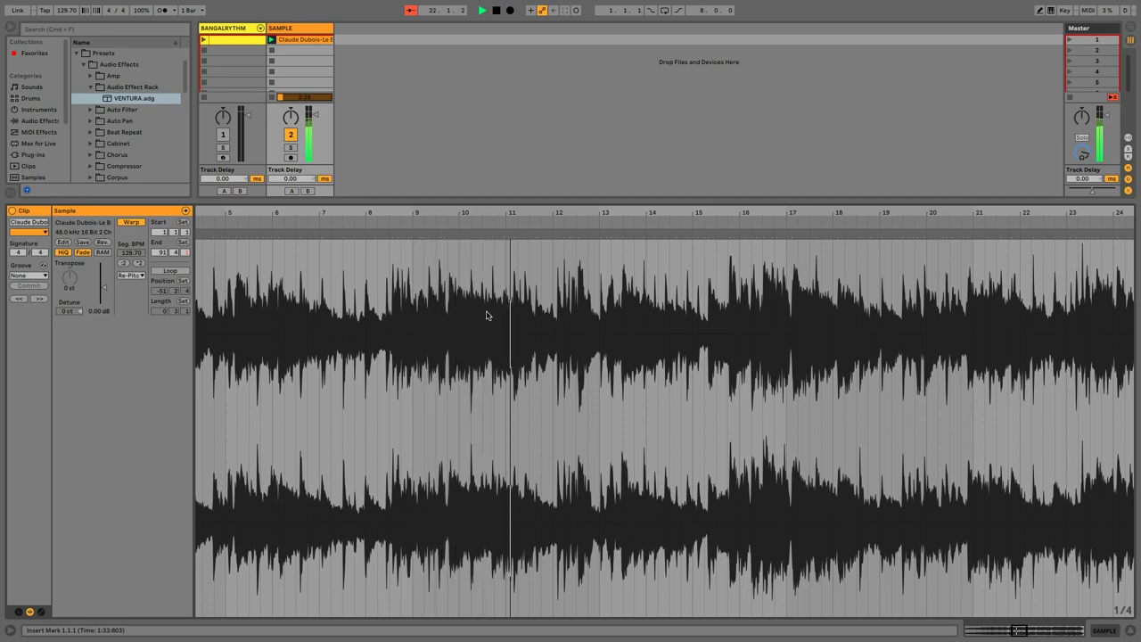
# Move the sample clip's start marker to about bar 8.3 and restart playback to audition the passage.
pyautogui.click(457, 321)
pyautogui.moveTo(458, 321); pyautogui.dragTo(591, 326)
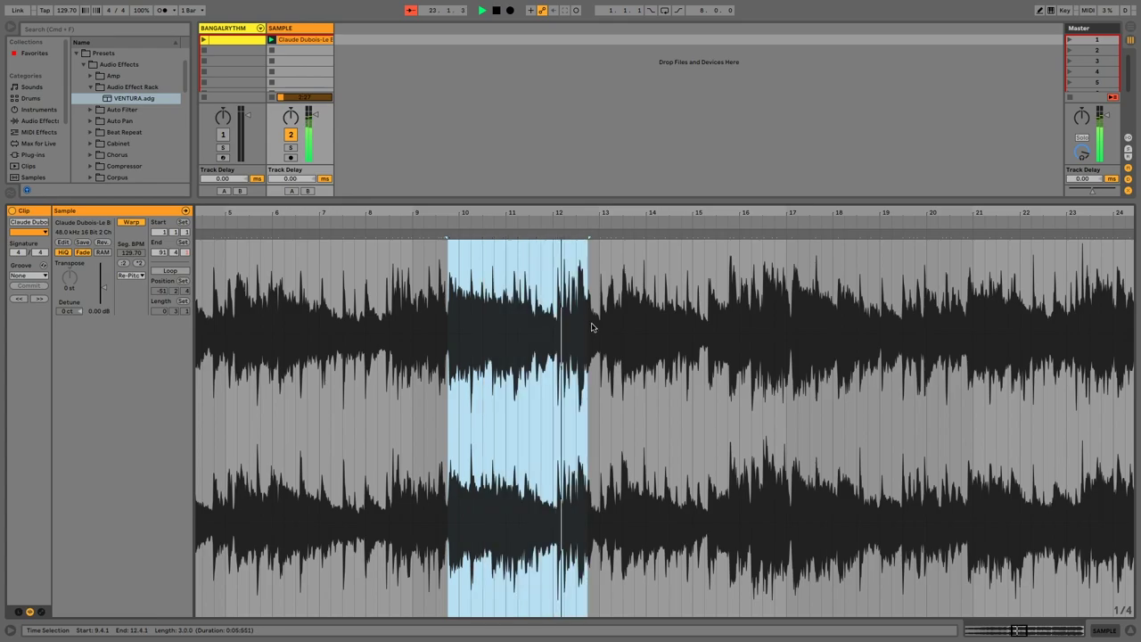
pyautogui.moveTo(526, 222); pyautogui.dragTo(525, 133)
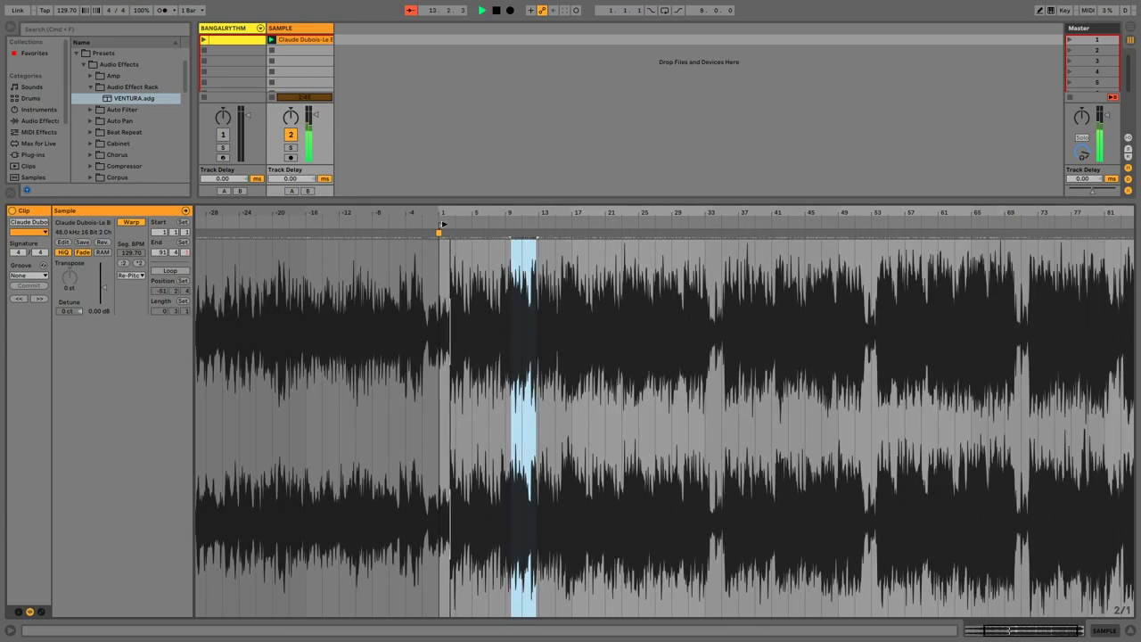
pyautogui.moveTo(444, 224)
pyautogui.mouseDown()
pyautogui.moveTo(528, 225)
pyautogui.moveTo(535, 267)
pyautogui.moveTo(541, 218)
pyautogui.mouseUp()
pyautogui.press('space')
pyautogui.press('space')
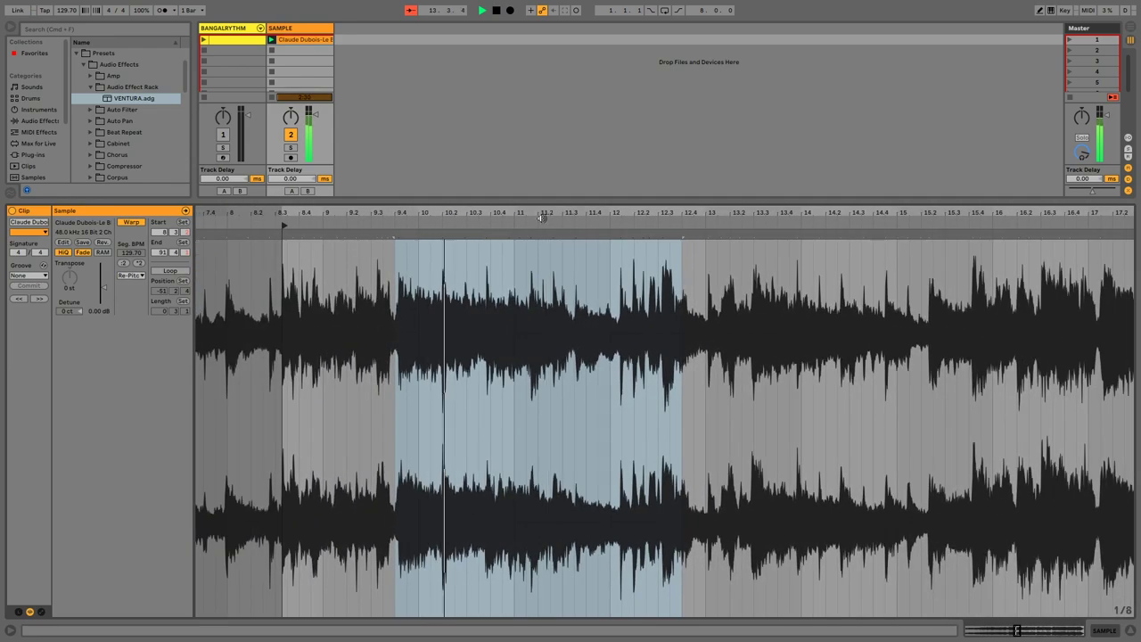
# Set the sample's 1.1.1 point on the downbeat just after 10.3 in the waveform.
pyautogui.click(486, 249)
pyautogui.rightClick(488, 236)
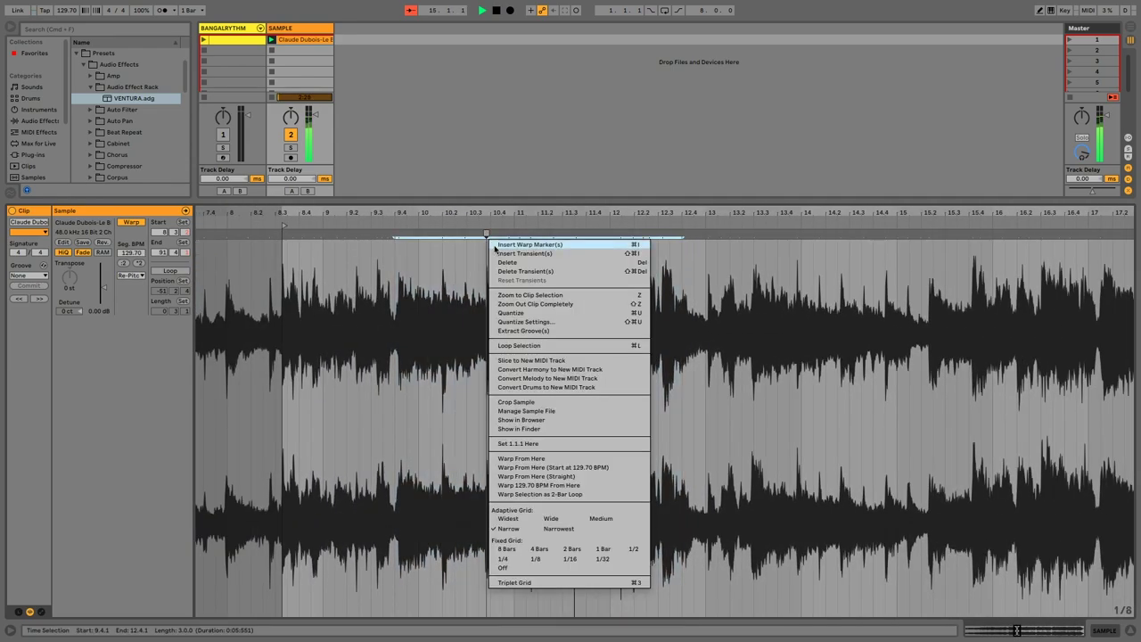
pyautogui.click(534, 443)
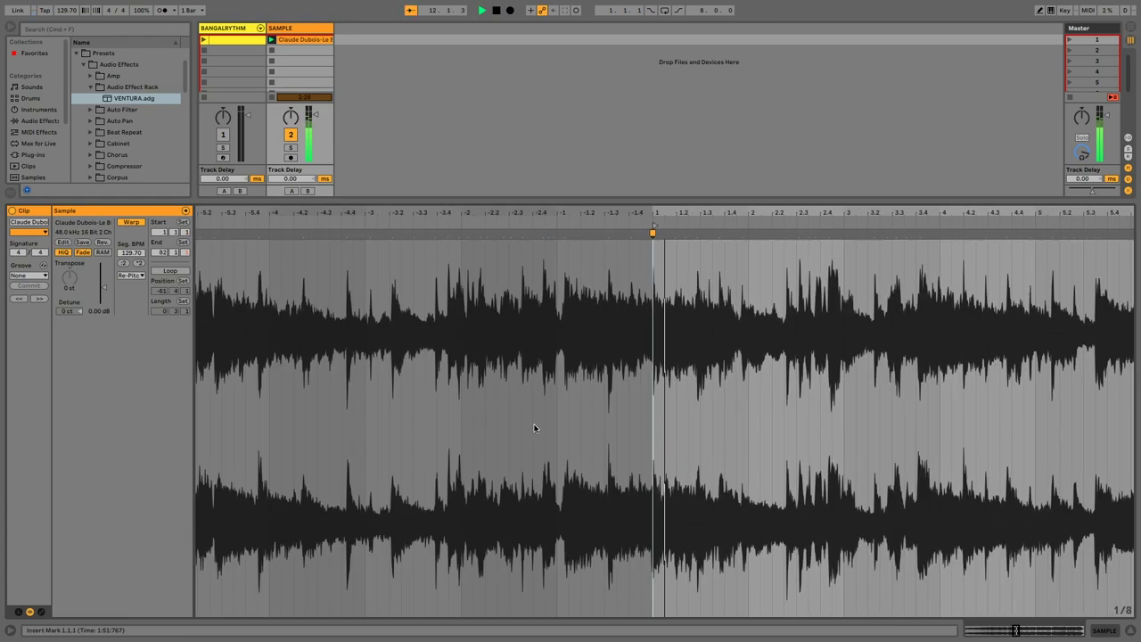
# Try segment tempos of 125 and 122 BPM on the sample clip, restarting playback after each change.
pyautogui.moveTo(713, 213); pyautogui.dragTo(504, 178)
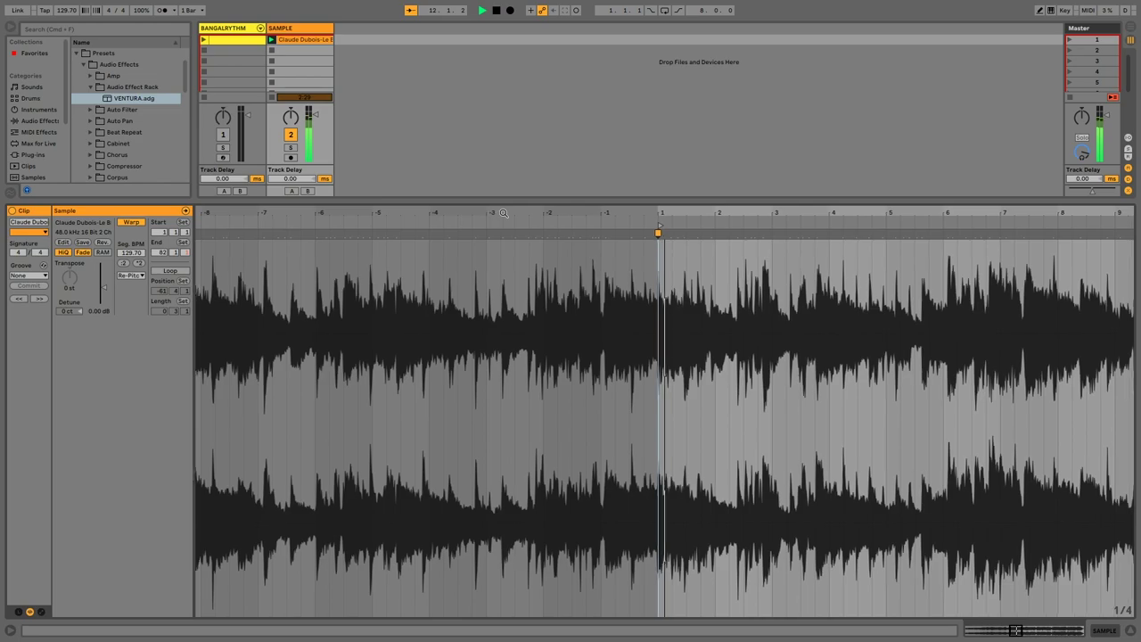
pyautogui.click(131, 253)
pyautogui.write('125')
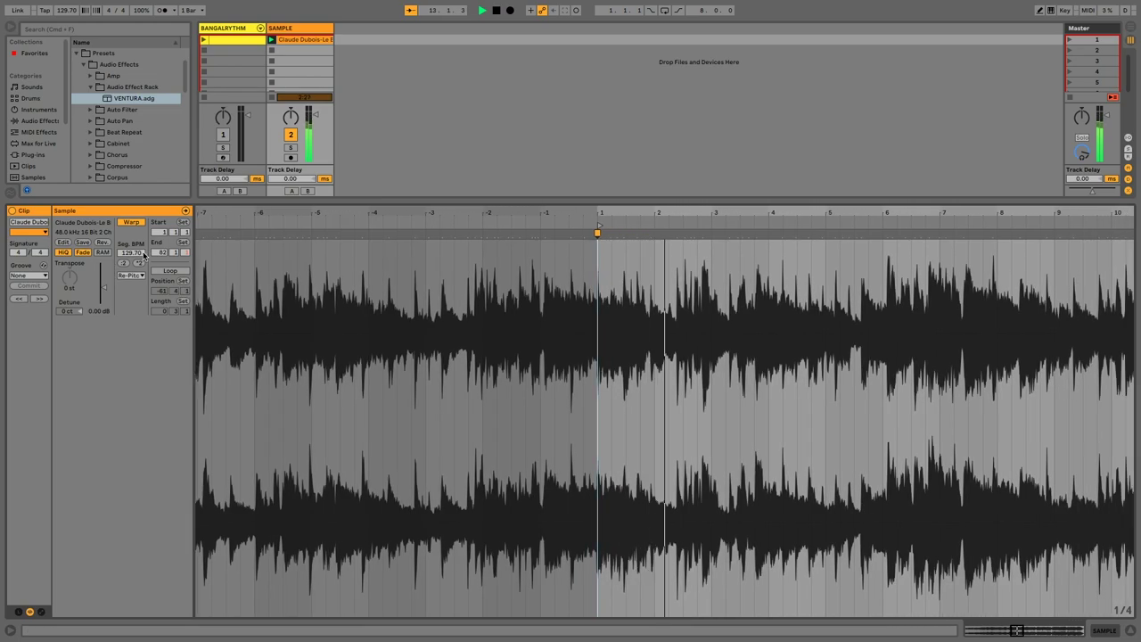
pyautogui.press('Return')
pyautogui.press('space')
pyautogui.press('space')
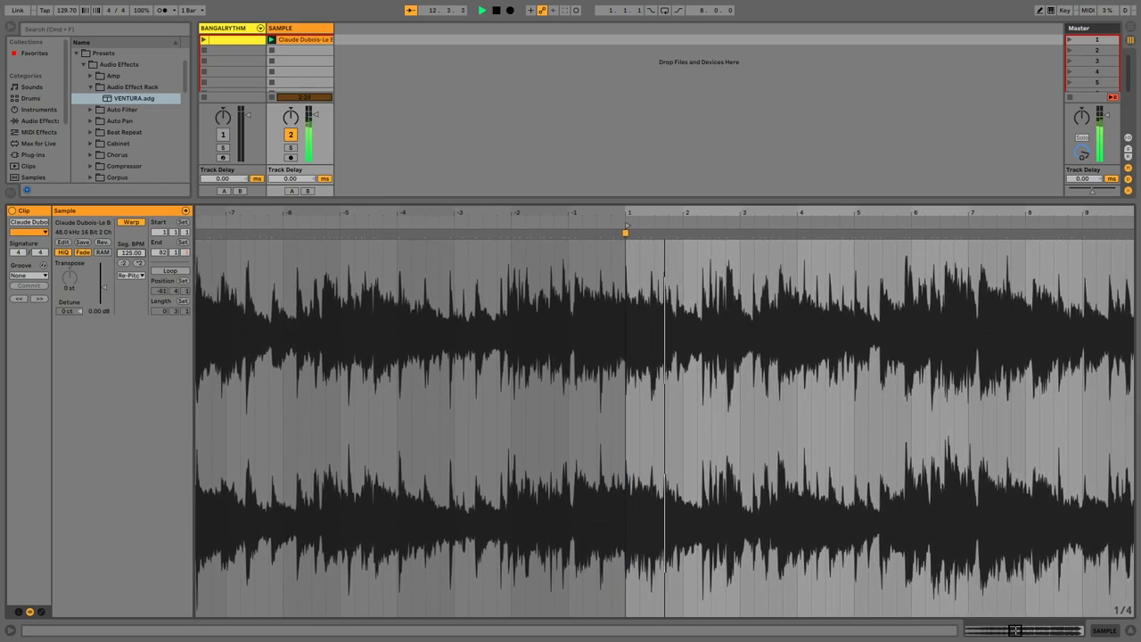
pyautogui.write('122')
pyautogui.press('Return')
pyautogui.press('space')
pyautogui.press('space')
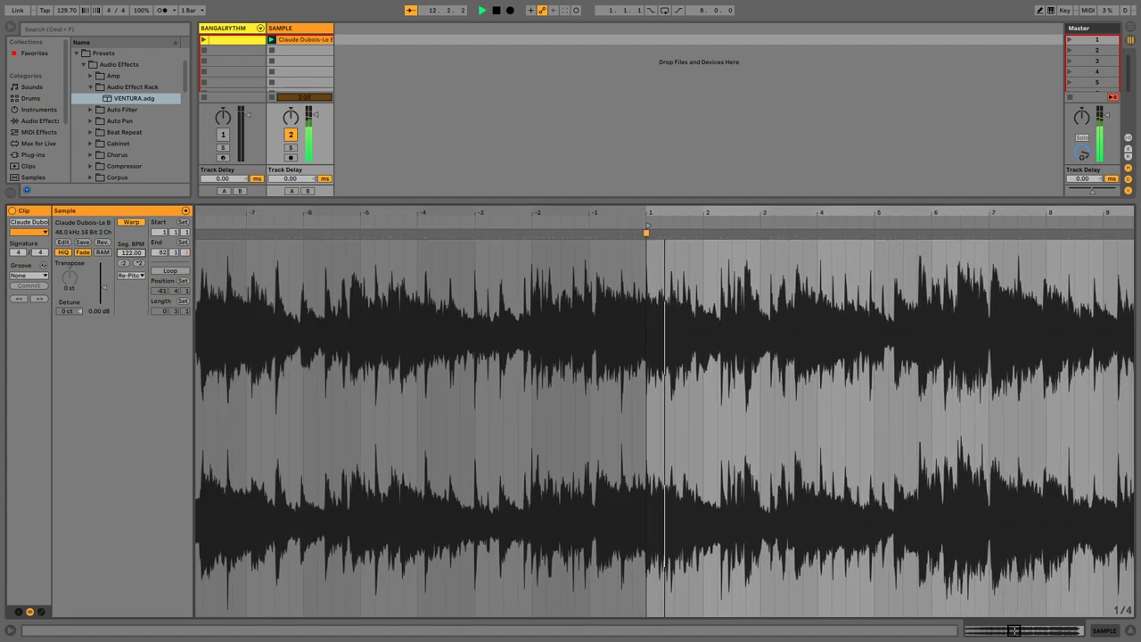
# Try slower segment tempos of 121 and 116 BPM, and set the sample clip's segment tempo to 103 BPM.
pyautogui.write('121')
pyautogui.press('Return')
pyautogui.write('116')
pyautogui.press('Return')
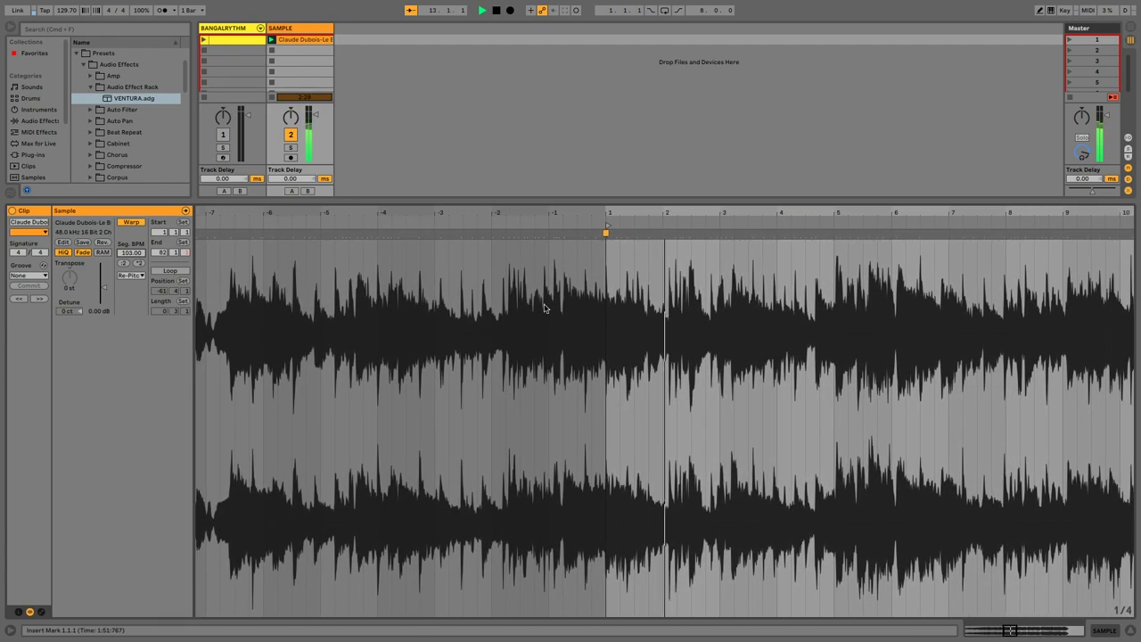
# Loop the sample clip from 1.1.1 with a loop length of one bar.
pyautogui.click(184, 282)
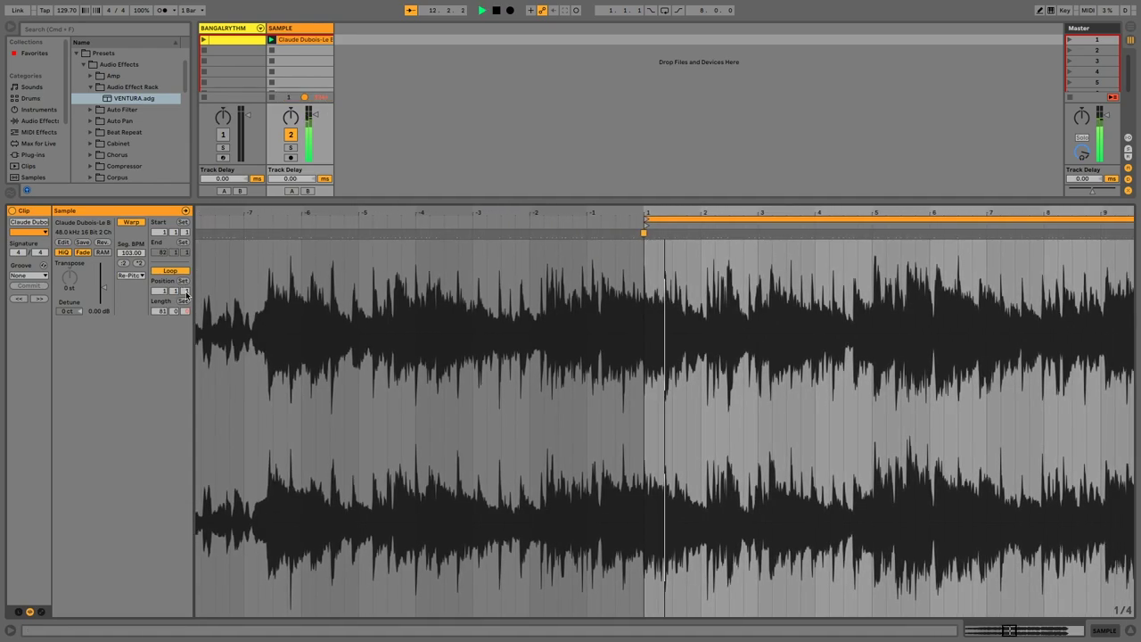
pyautogui.click(183, 301)
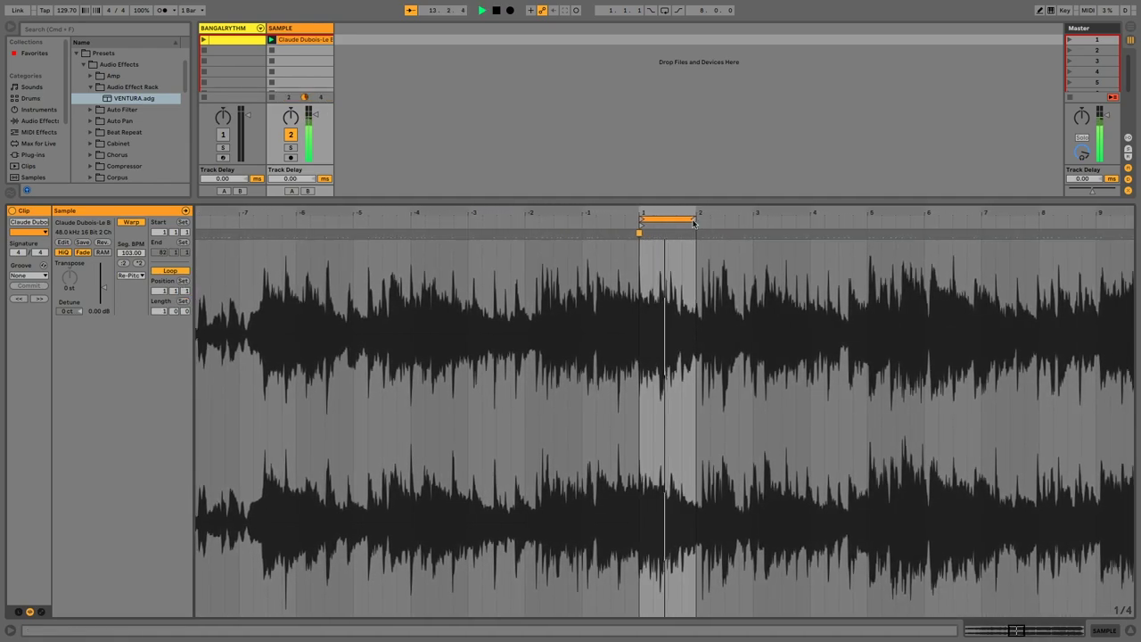
pyautogui.moveTo(642, 214); pyautogui.dragTo(811, 344)
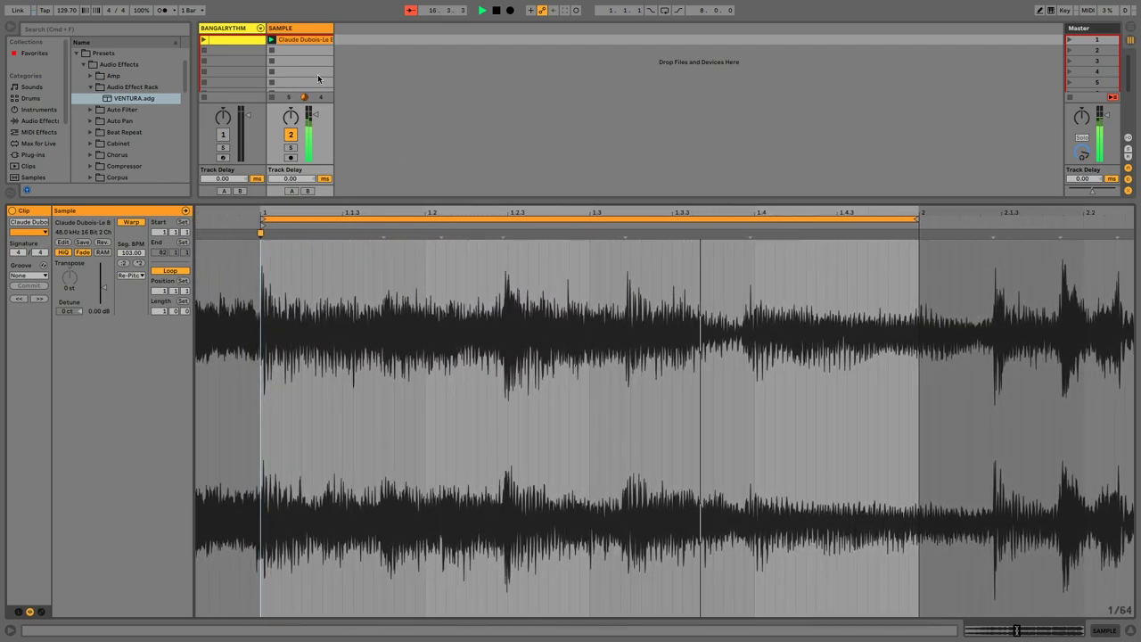
# Load the VENTURA.adg effect rack onto the SAMPLE track and enable its Utility, Auto Filter, Multiband Dynamics and Redux devices.
pyautogui.click(151, 99)
pyautogui.moveTo(151, 98); pyautogui.dragTo(283, 36)
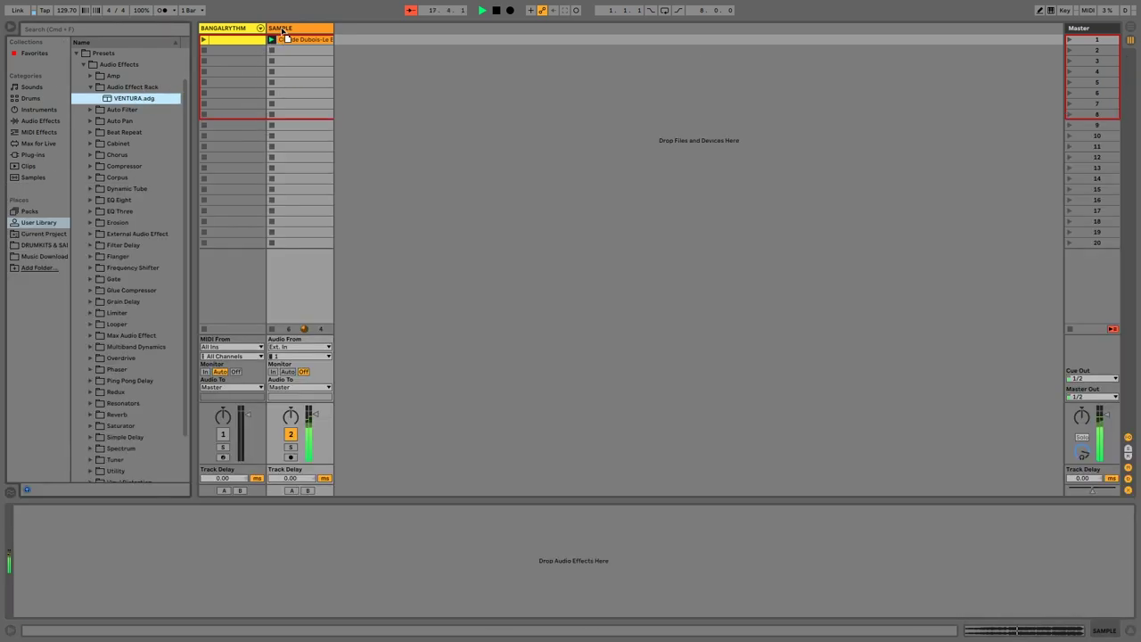
pyautogui.click(33, 511)
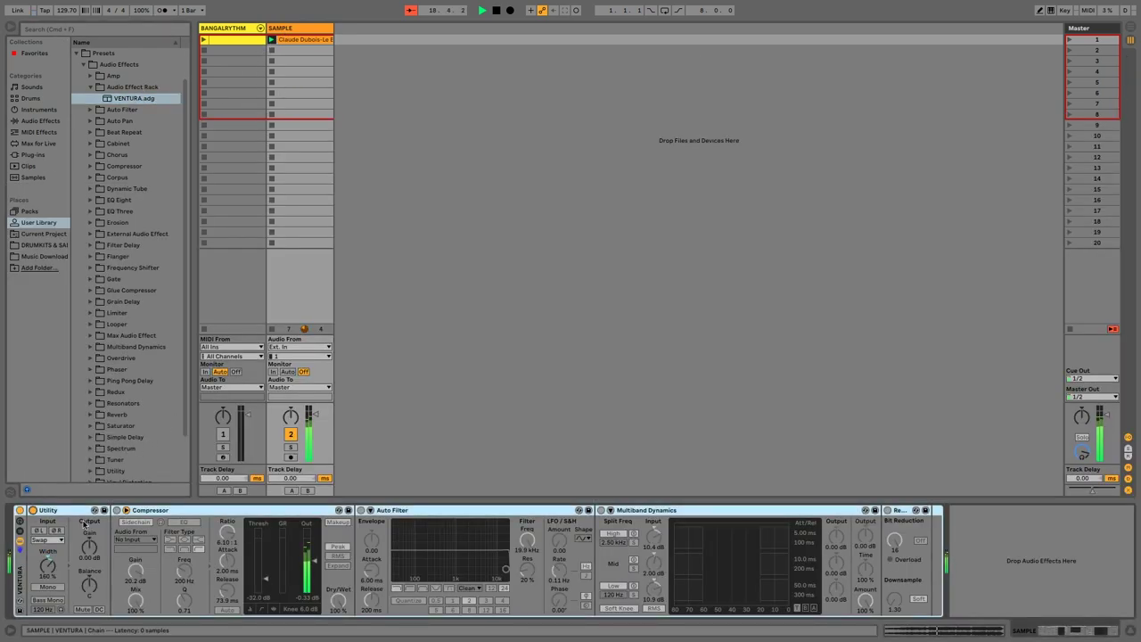
pyautogui.click(361, 511)
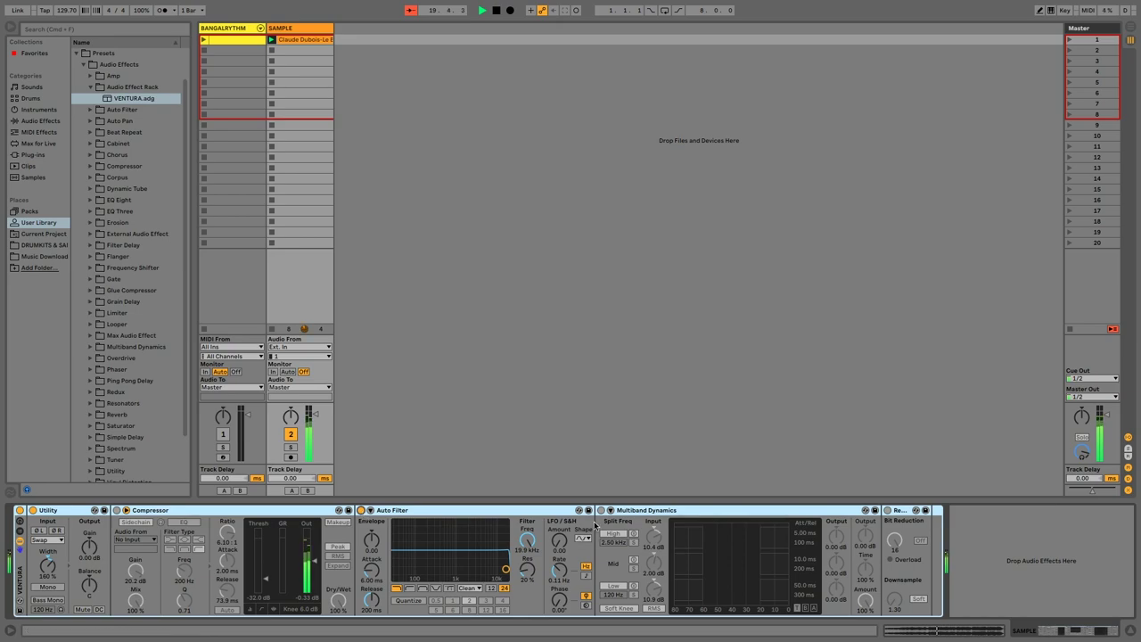
pyautogui.click(601, 510)
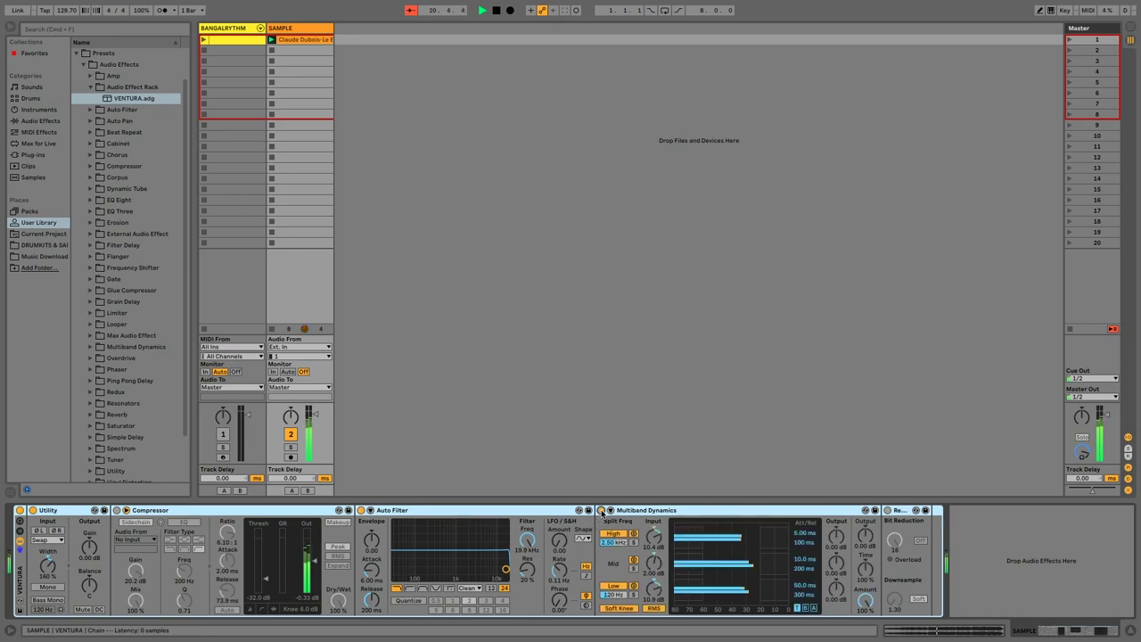
pyautogui.click(887, 510)
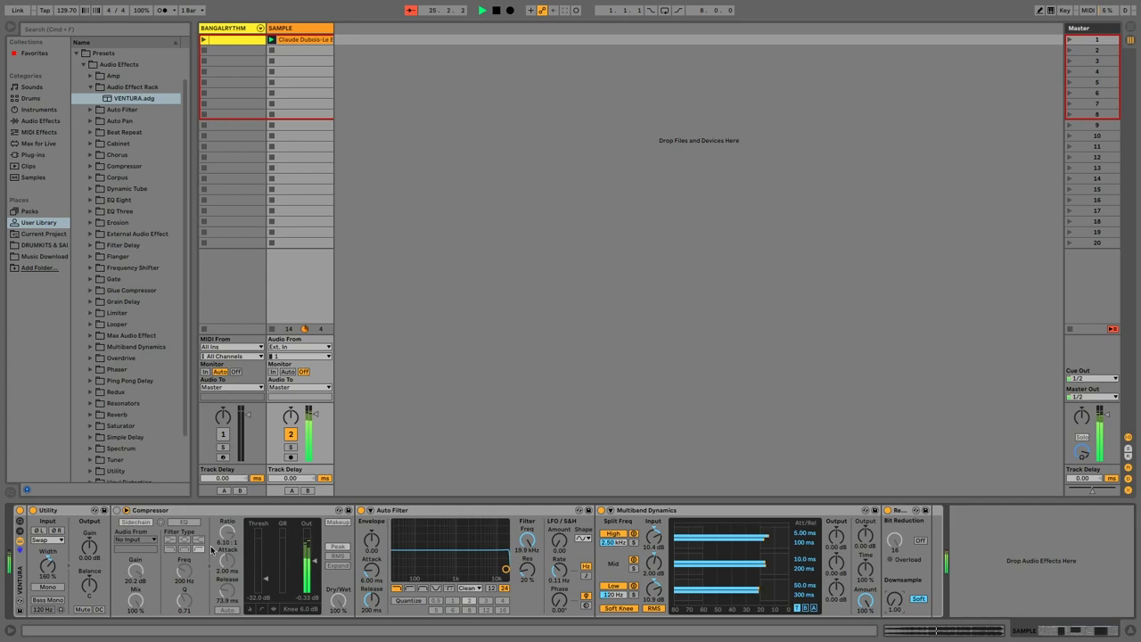
# Enable the rack's Compressor and set its sidechain source to BANGALRYTHM, Drum Rack | WR DH2 KICK 28 | Post FX.
pyautogui.click(117, 511)
pyautogui.click(134, 541)
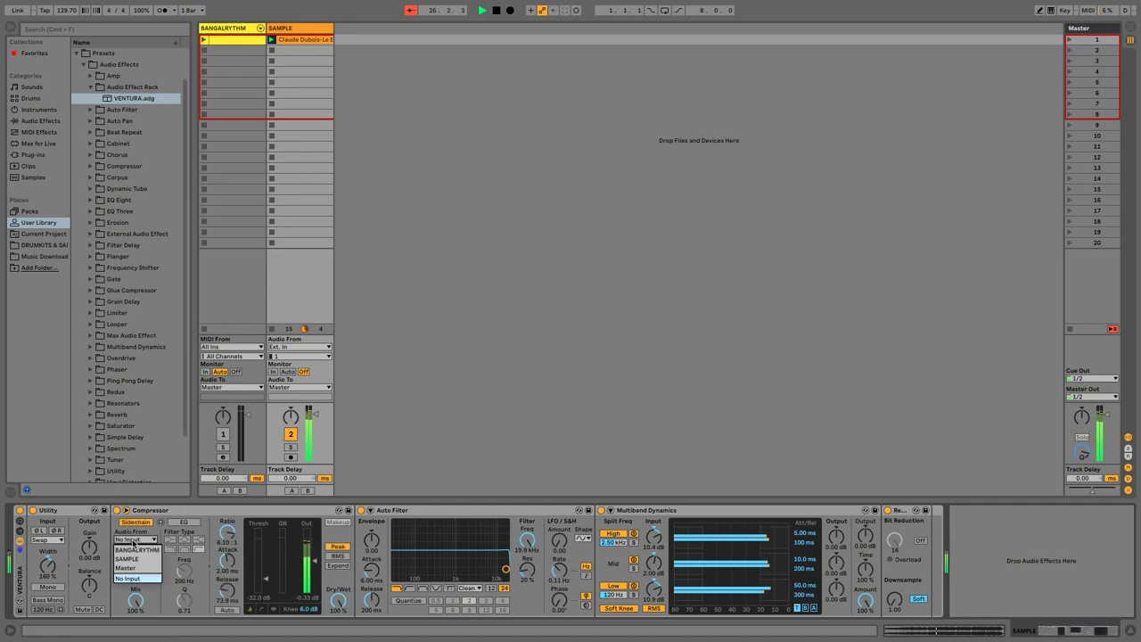
pyautogui.click(133, 553)
pyautogui.click(134, 549)
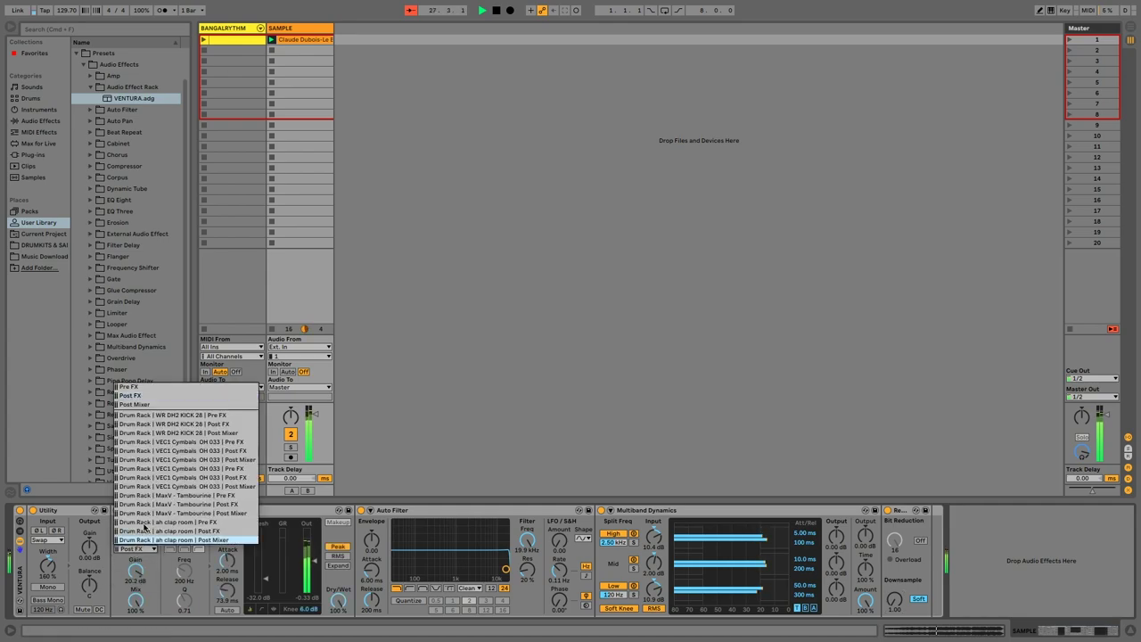
pyautogui.click(216, 427)
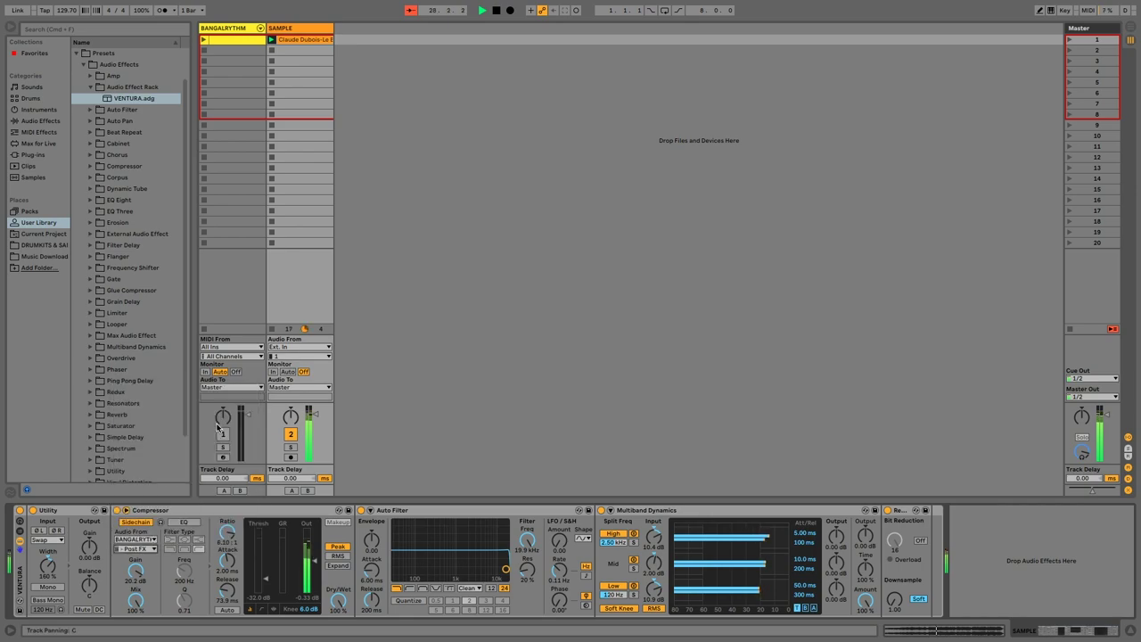
# Launch the BANGALRYTHM clip, activate its track and restart playback so drums and sample play together.
pyautogui.click(205, 40)
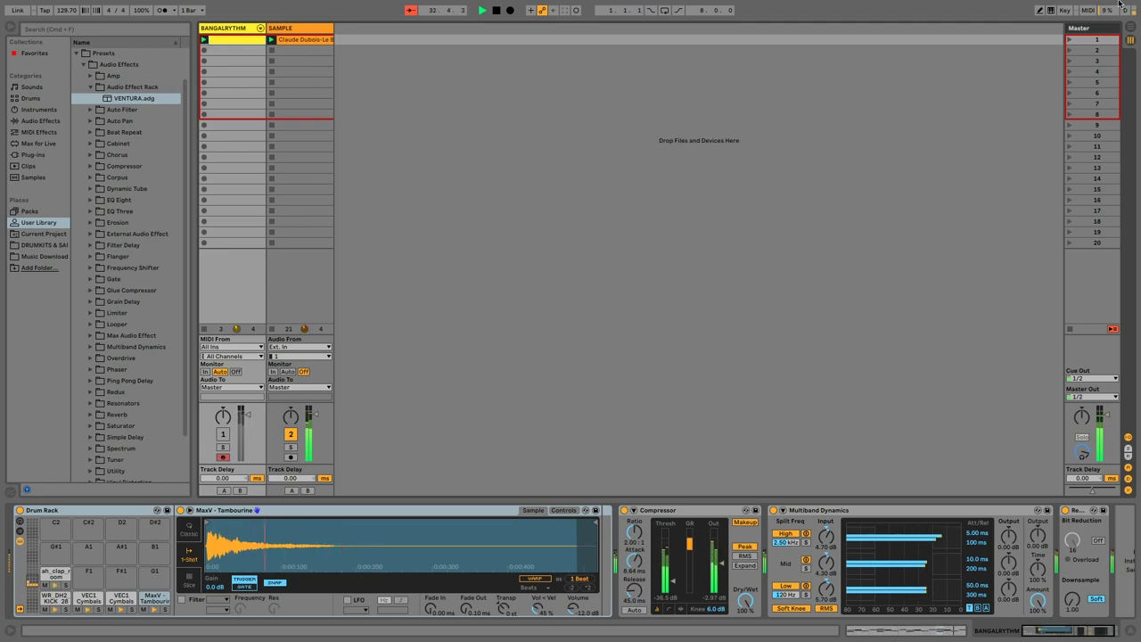
pyautogui.press('space')
pyautogui.click(223, 434)
pyautogui.press('space')
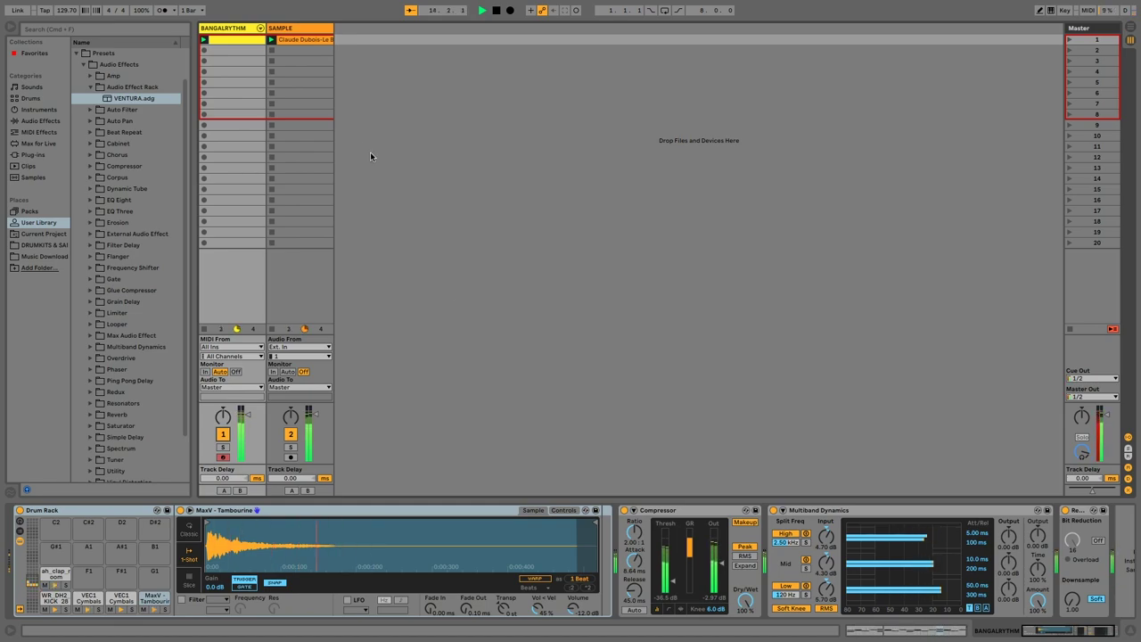
# Duplicate the SAMPLE track with its clip moved to scene 3, and lower the copy's Auto Filter cutoff to about 335 Hz.
pyautogui.click(291, 27)
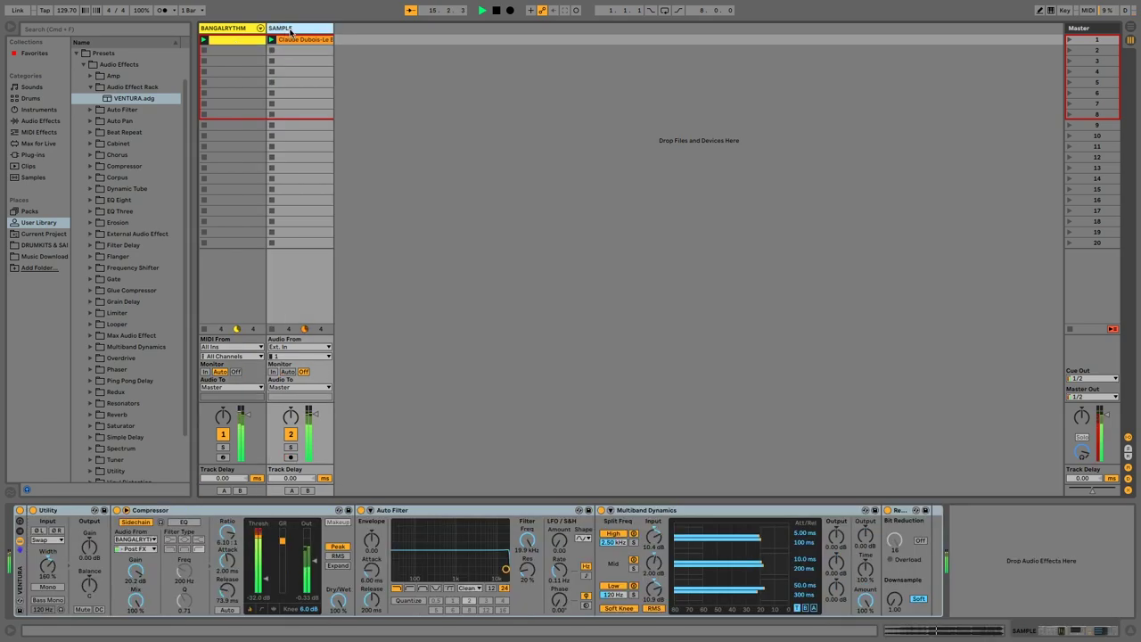
pyautogui.press('super+d')
pyautogui.moveTo(360, 39); pyautogui.dragTo(361, 61)
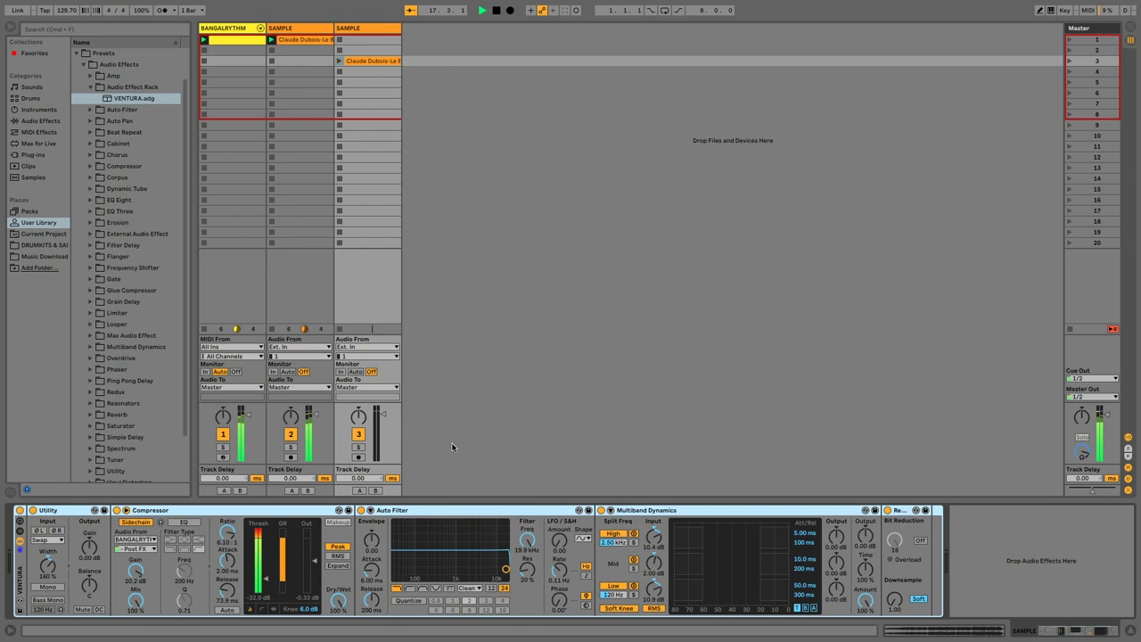
pyautogui.moveTo(434, 563)
pyautogui.mouseDown()
pyautogui.moveTo(422, 560)
pyautogui.moveTo(437, 564)
pyautogui.mouseUp()
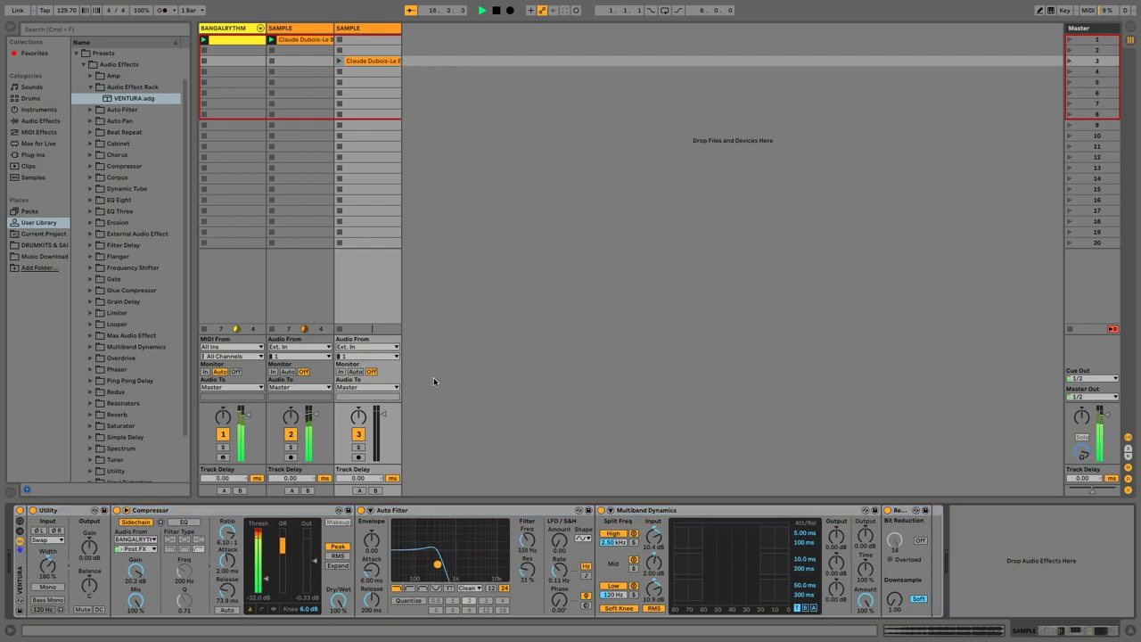
# Duplicate the scene 1 BANGALRYTHM and SAMPLE clips into scene 2.
pyautogui.click(280, 39)
pyautogui.keyDown('shift'); pyautogui.click(241, 41); pyautogui.keyUp('shift')
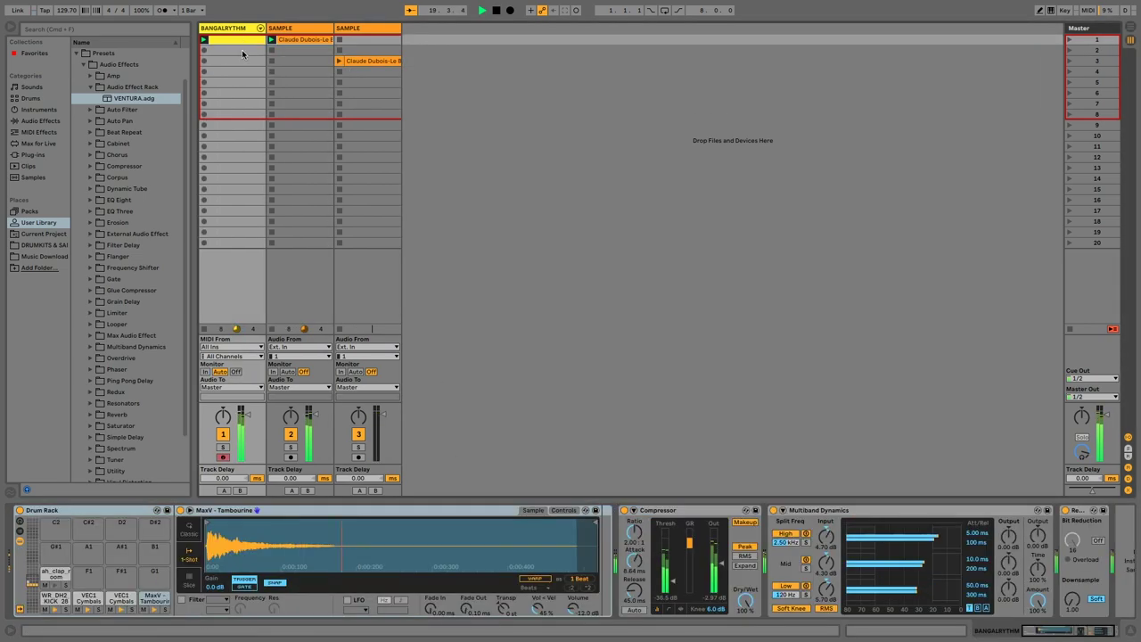
pyautogui.press('super+d')
# Shorten the loops of the SAMPLE and BANGALRYTHM clips in scene 2 to a length of 0.2.0 and launch scene 2.
pyautogui.doubleClick(305, 50)
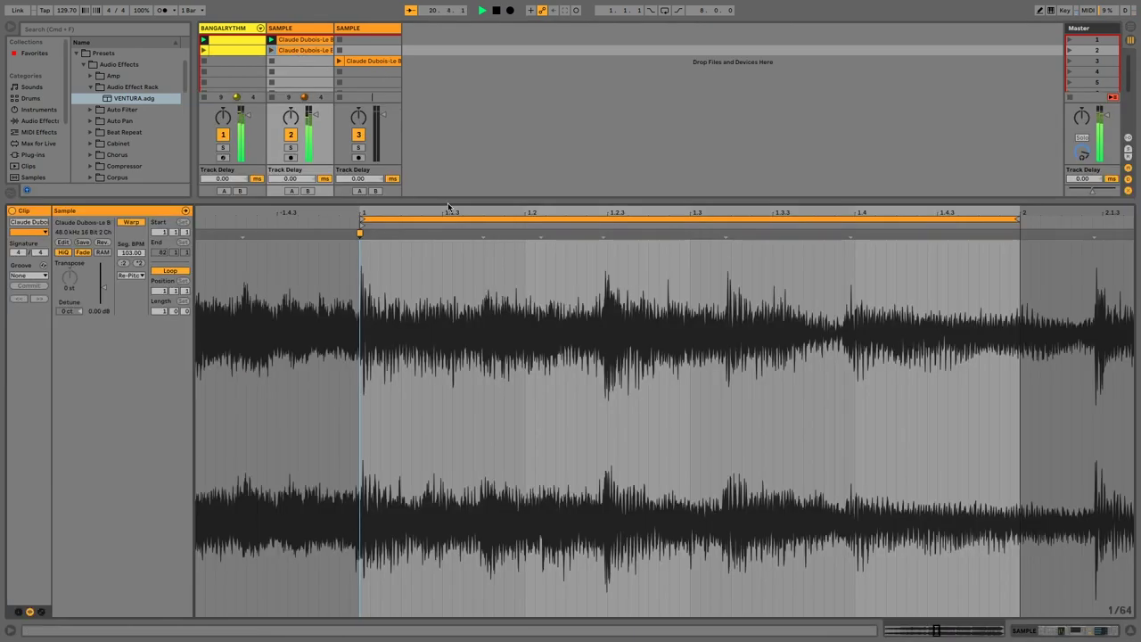
pyautogui.moveTo(1020, 218); pyautogui.dragTo(690, 219)
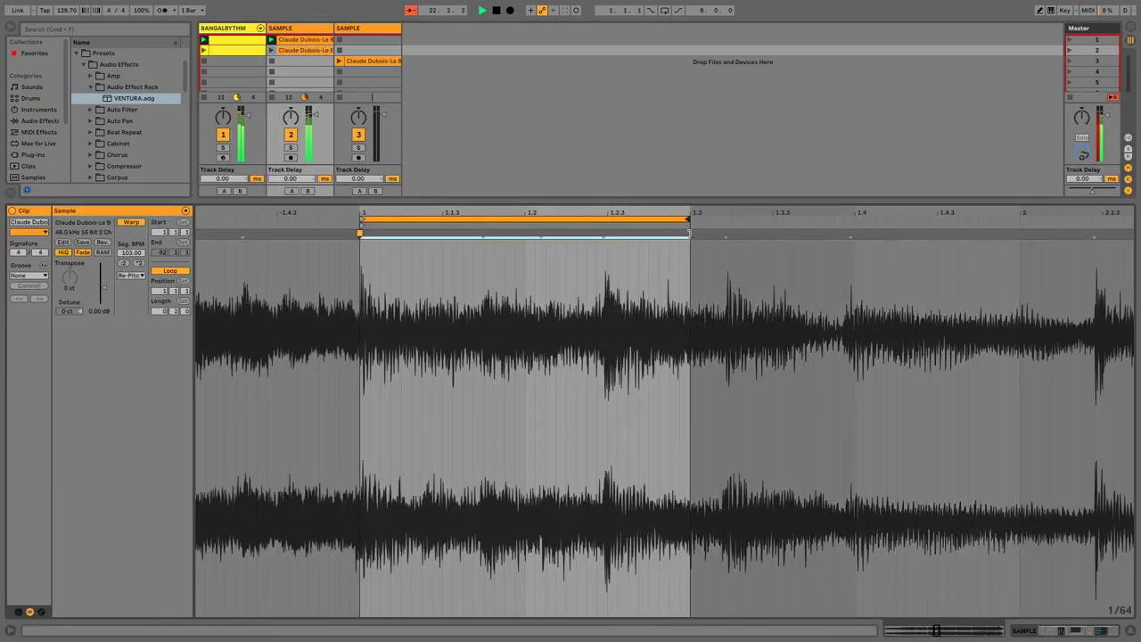
pyautogui.click(249, 54)
pyautogui.moveTo(1128, 220); pyautogui.dragTo(673, 217)
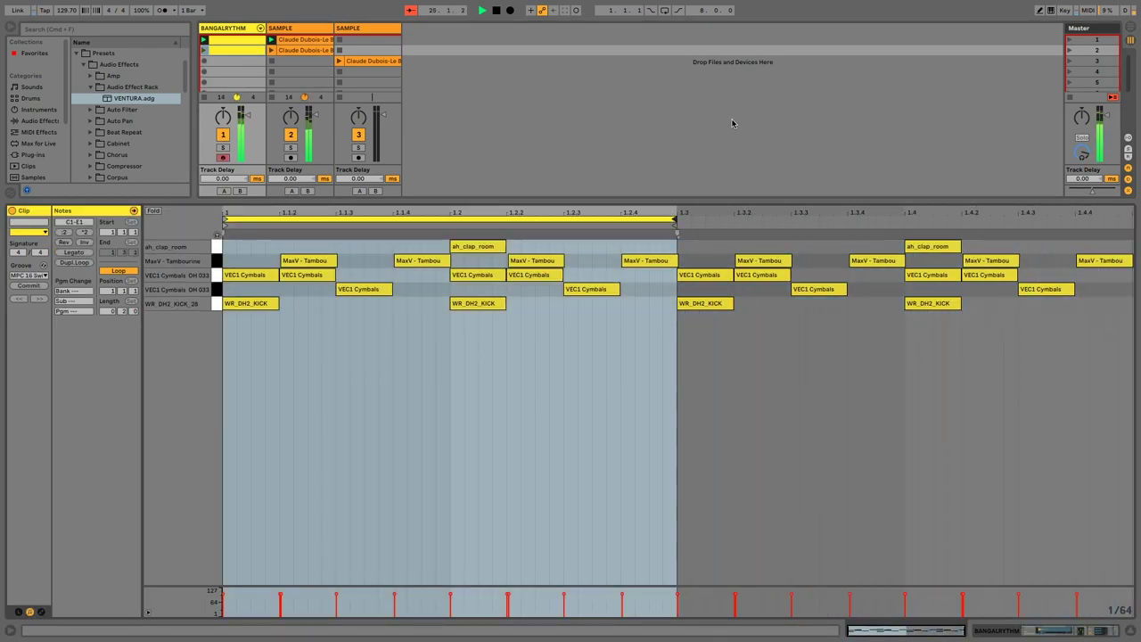
pyautogui.click(294, 42)
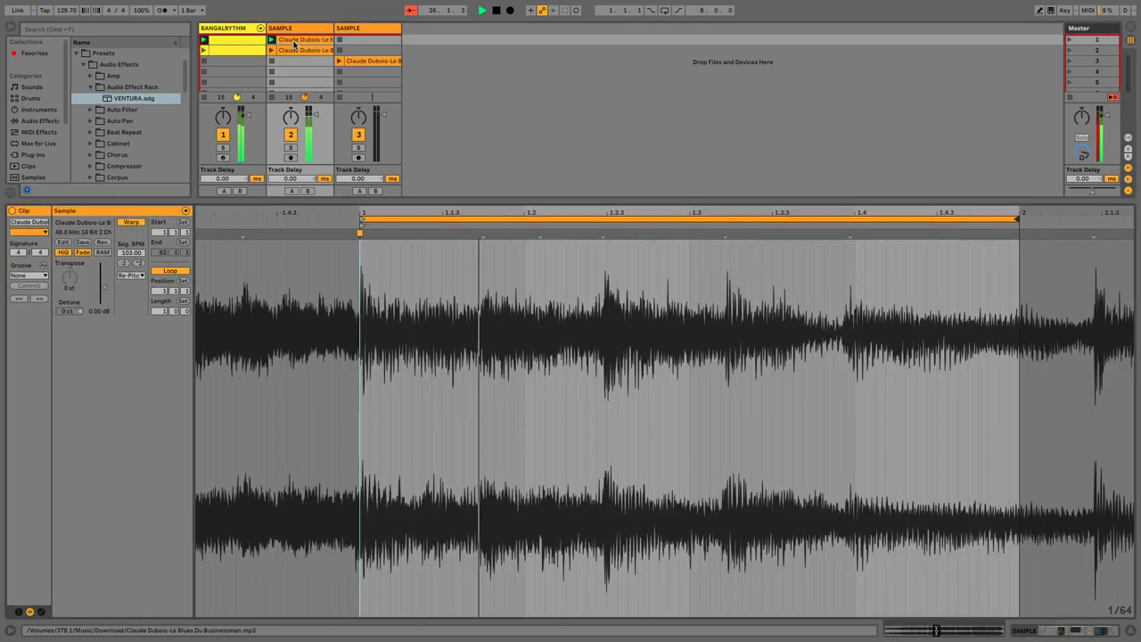
pyautogui.click(1070, 50)
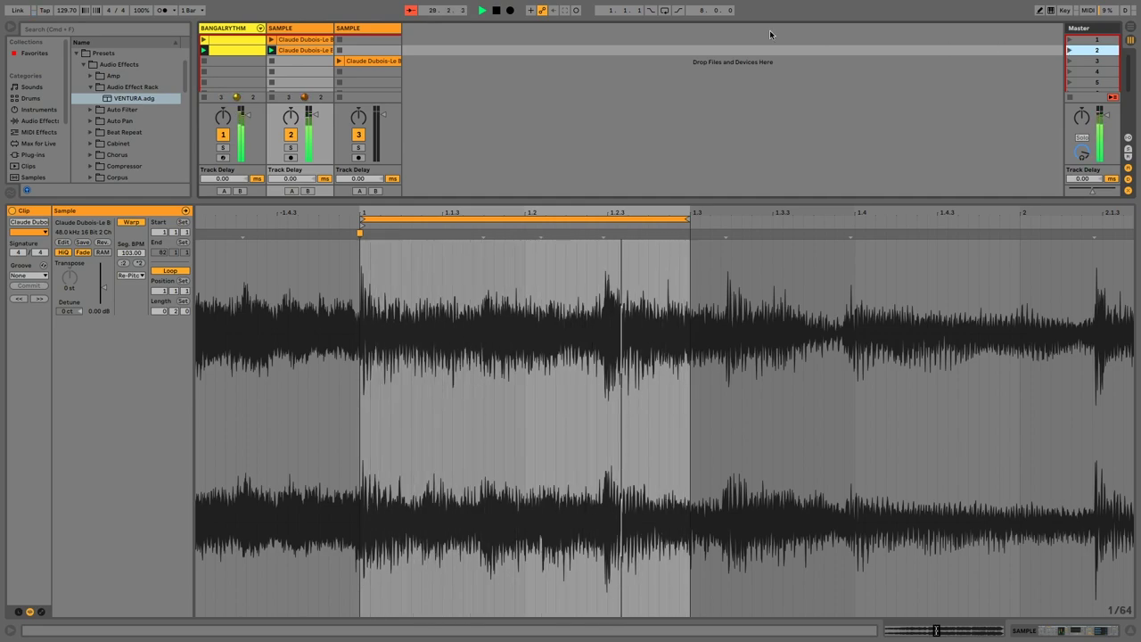
# Copy the one-bar BANGALRYTHM clip into scene 3 and launch that scene, with the duplicated SAMPLE track selected.
pyautogui.click(246, 62)
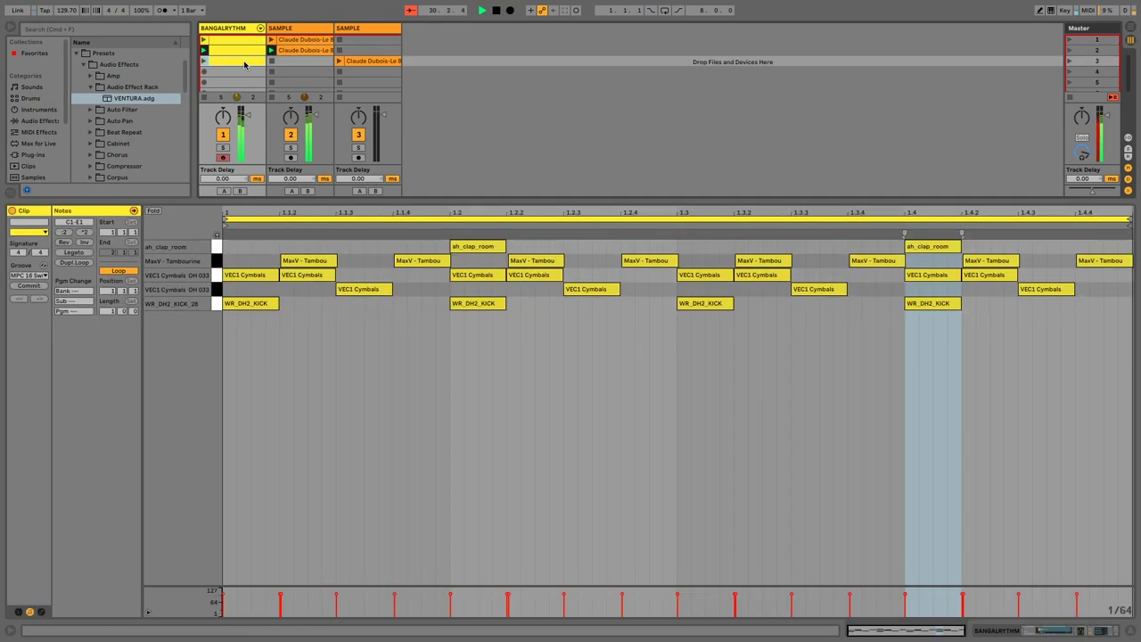
pyautogui.click(1071, 65)
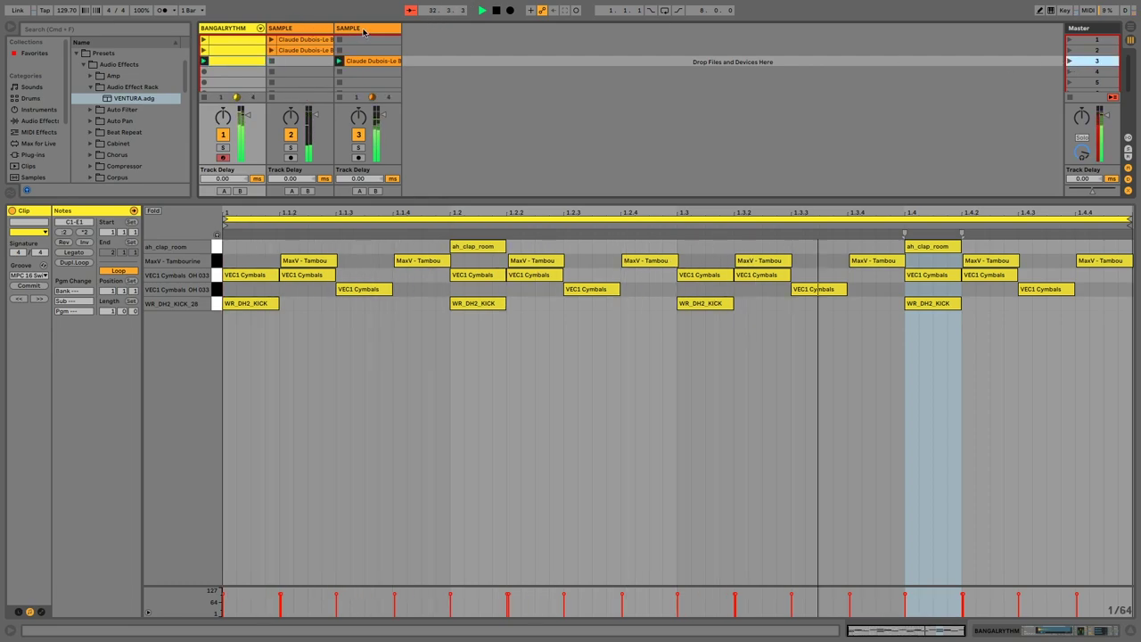
pyautogui.click(364, 28)
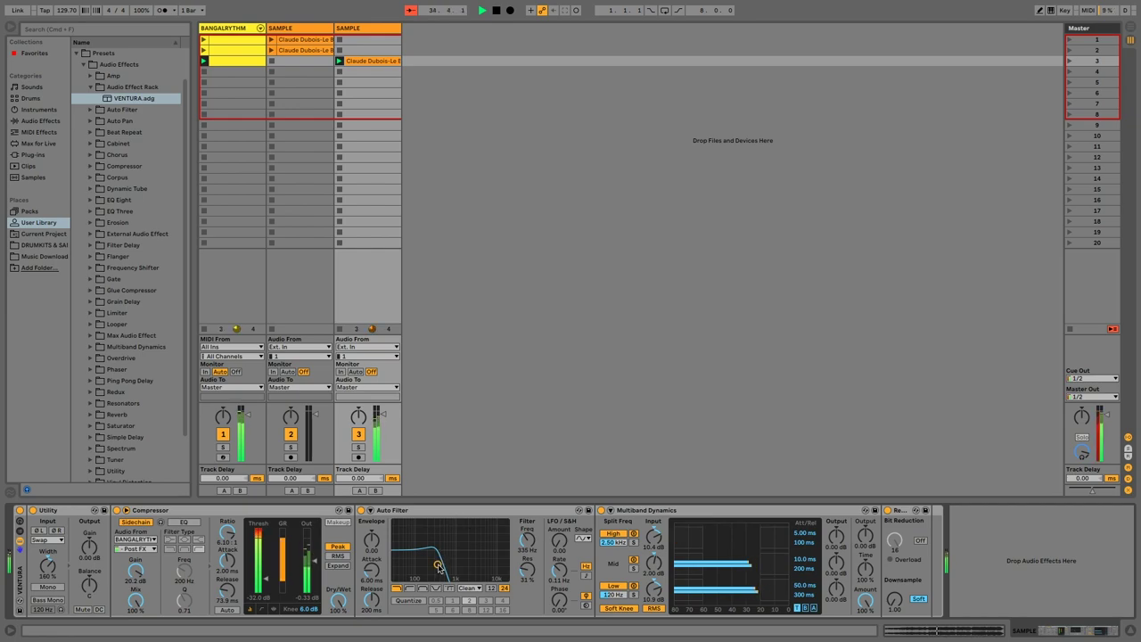
# Sweep the duplicated SAMPLE track's Auto Filter cutoff up to about 19.9 kHz, briefly muting and unmuting BANGALRYTHM during the sweep.
pyautogui.moveTo(438, 567); pyautogui.dragTo(439, 565)
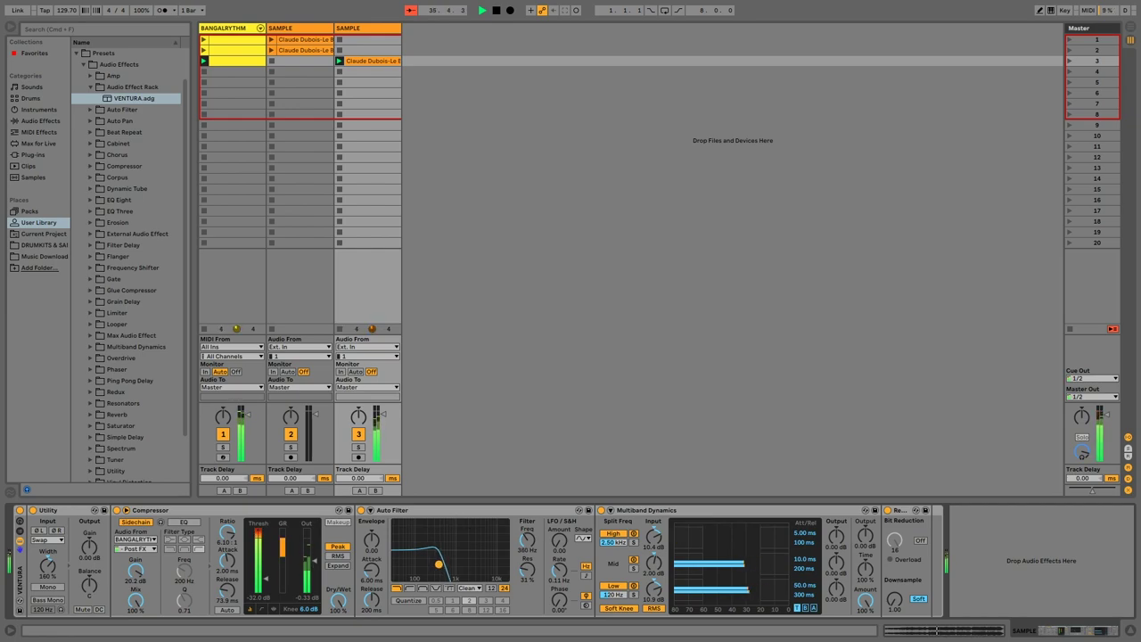
pyautogui.click(222, 435)
pyautogui.click(223, 435)
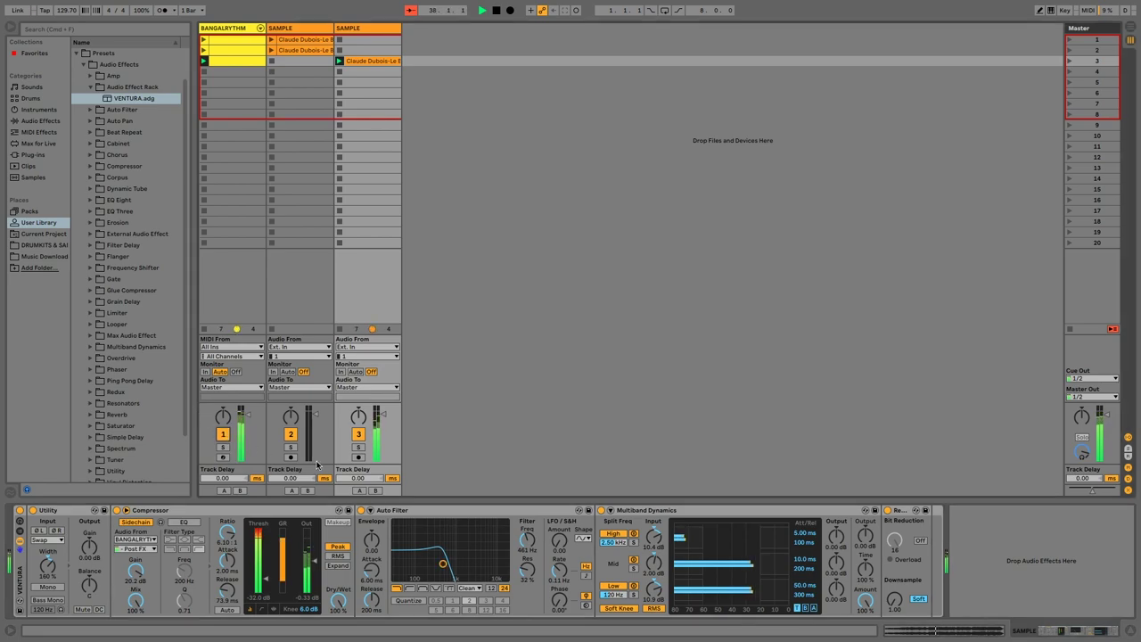
pyautogui.moveTo(441, 564); pyautogui.dragTo(459, 564)
pyautogui.click(223, 435)
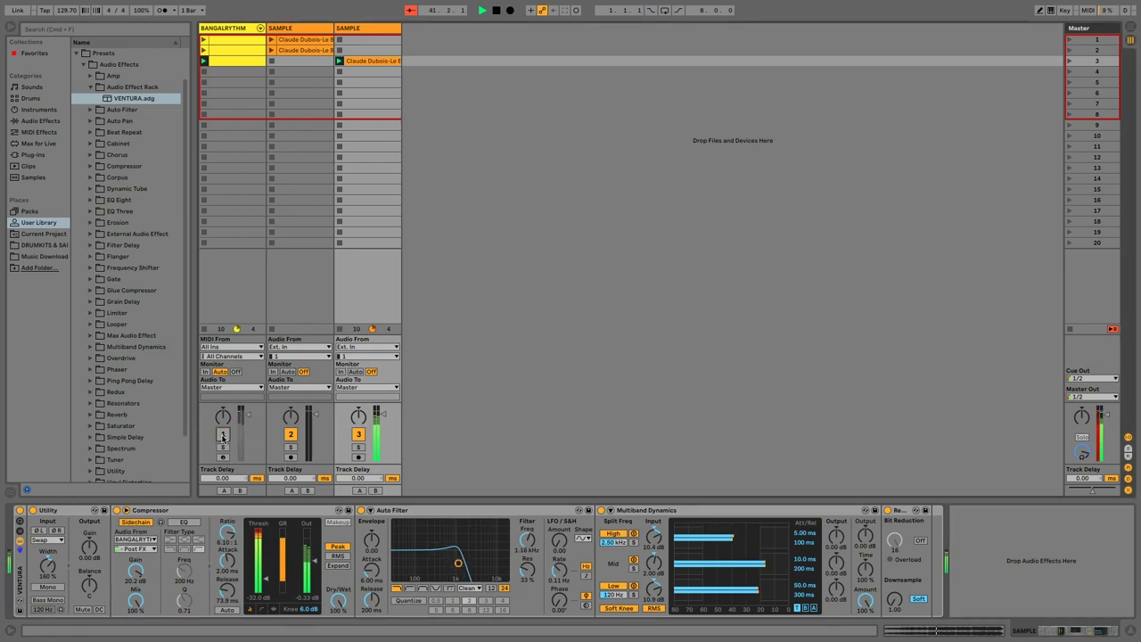
pyautogui.click(223, 435)
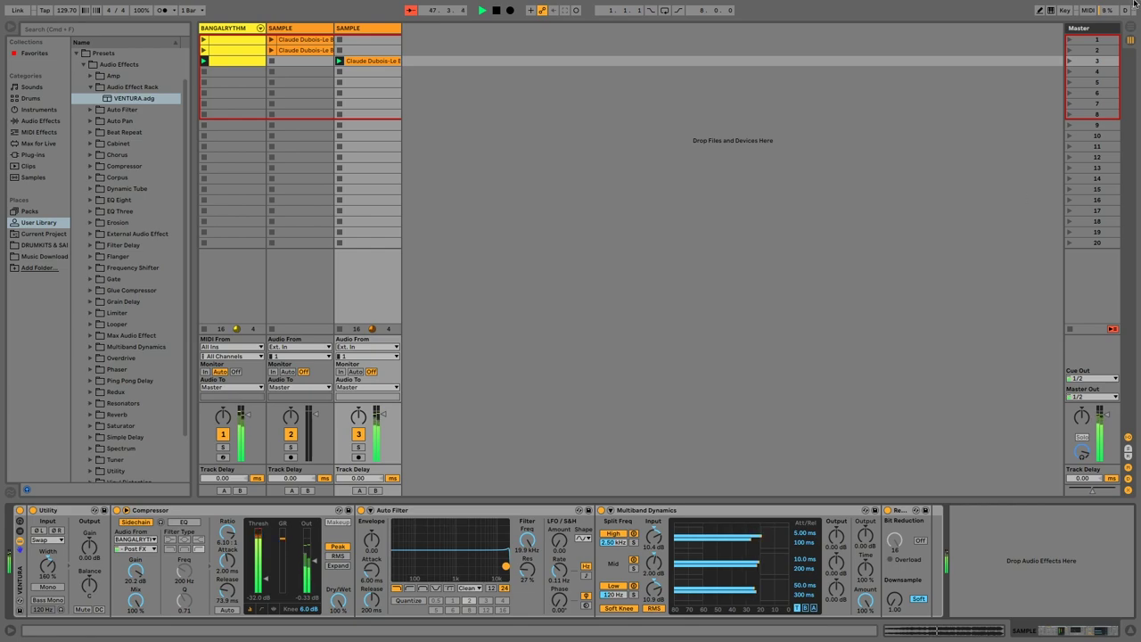
# Audition scene 2 by launching it, briefly muting the BANGALRYTHM track and unmuting it again.
pyautogui.click(1070, 50)
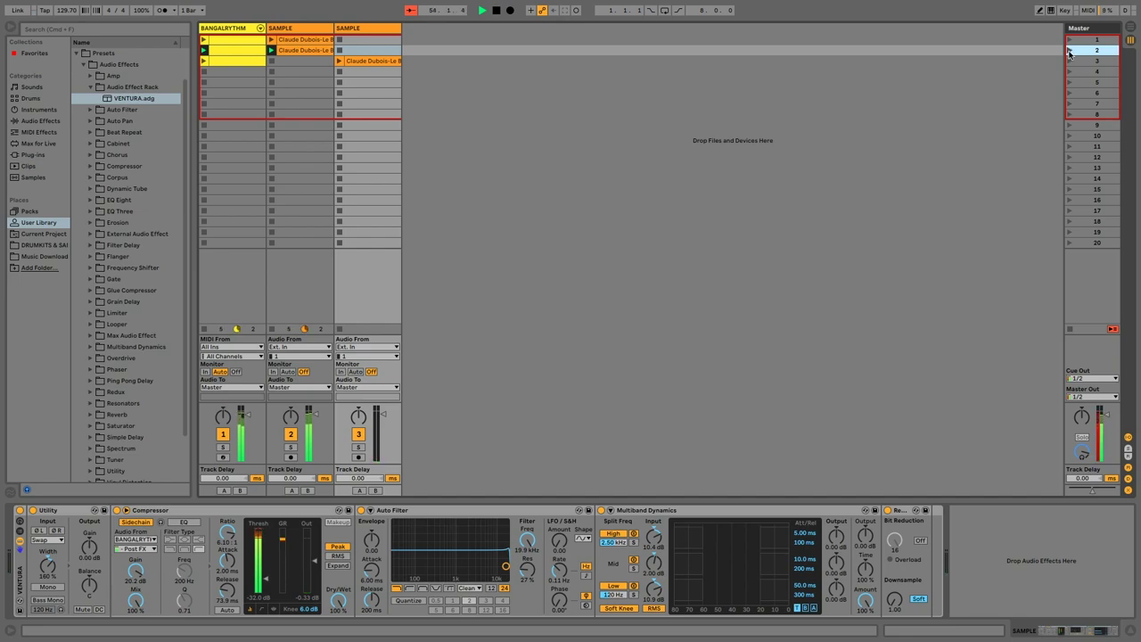
pyautogui.click(224, 434)
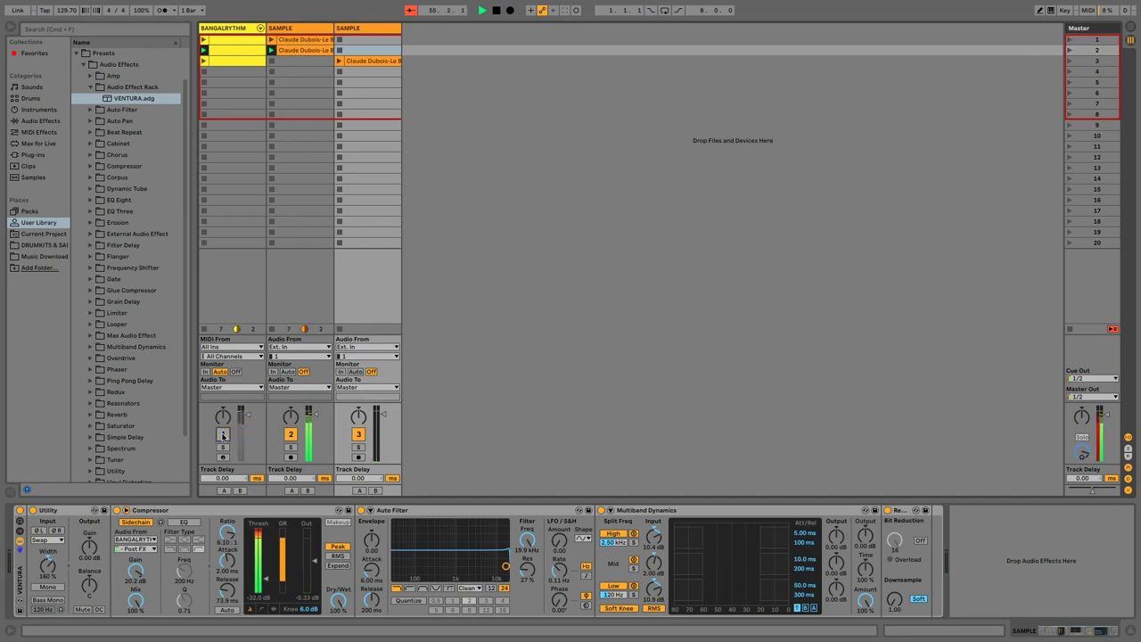
pyautogui.click(224, 435)
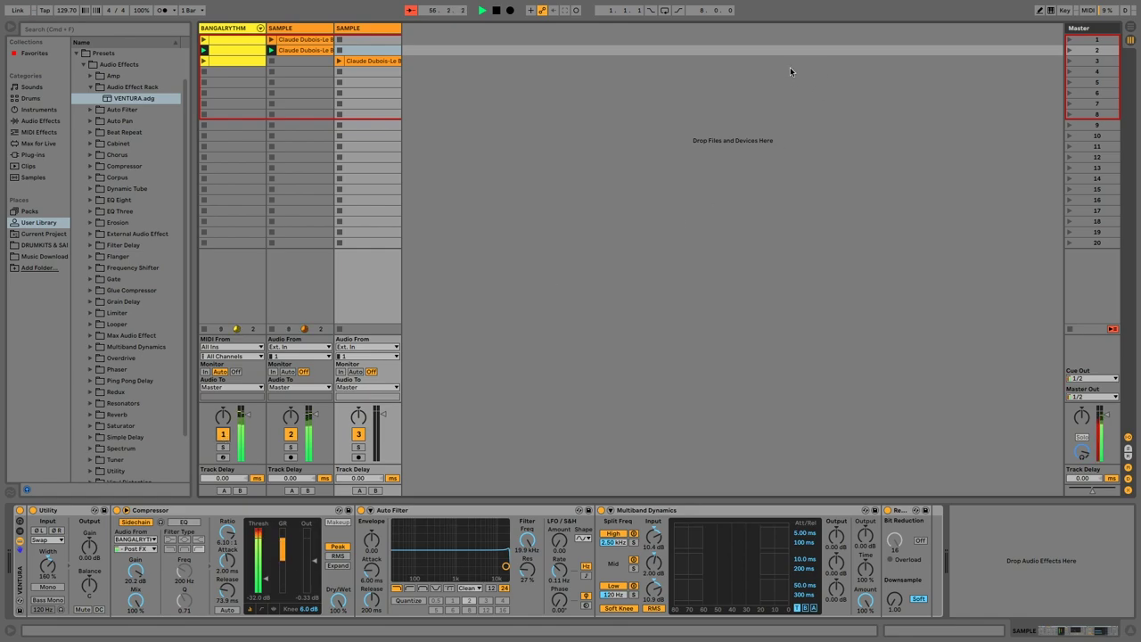
# Launch scene 1 with the BANGALRYTHM track muted and the original SAMPLE track selected.
pyautogui.click(1071, 41)
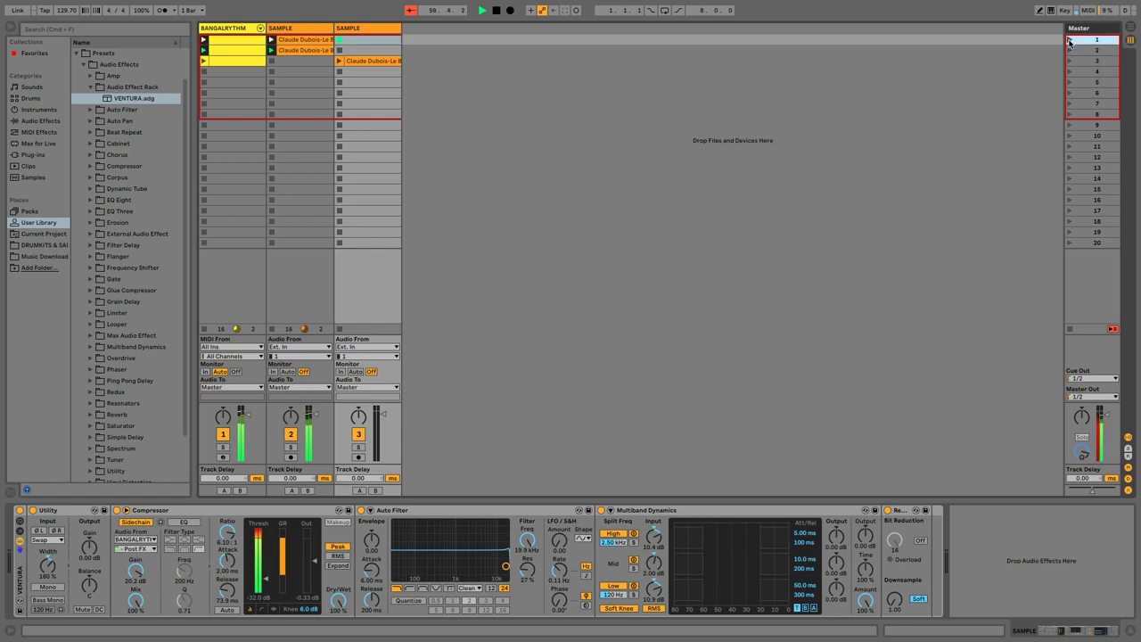
pyautogui.click(223, 437)
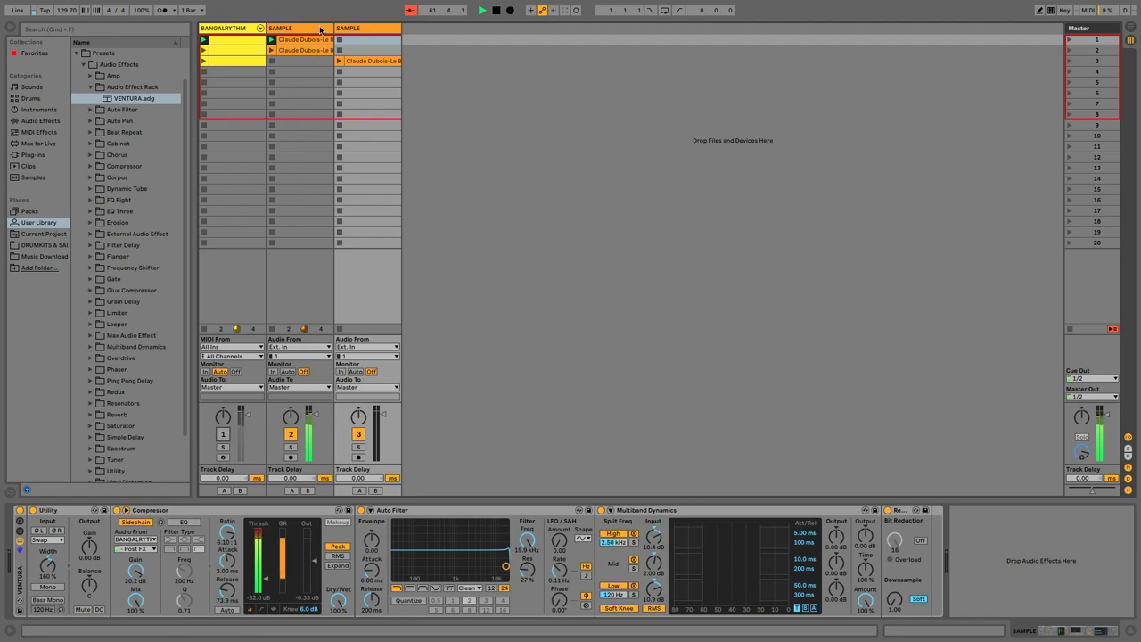
pyautogui.click(320, 29)
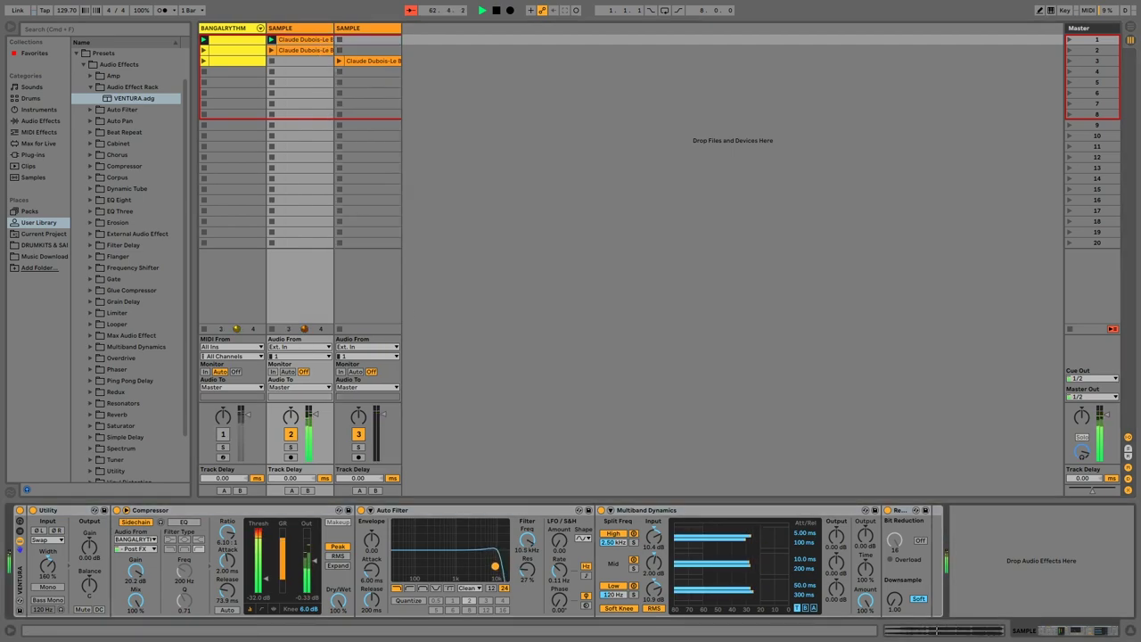